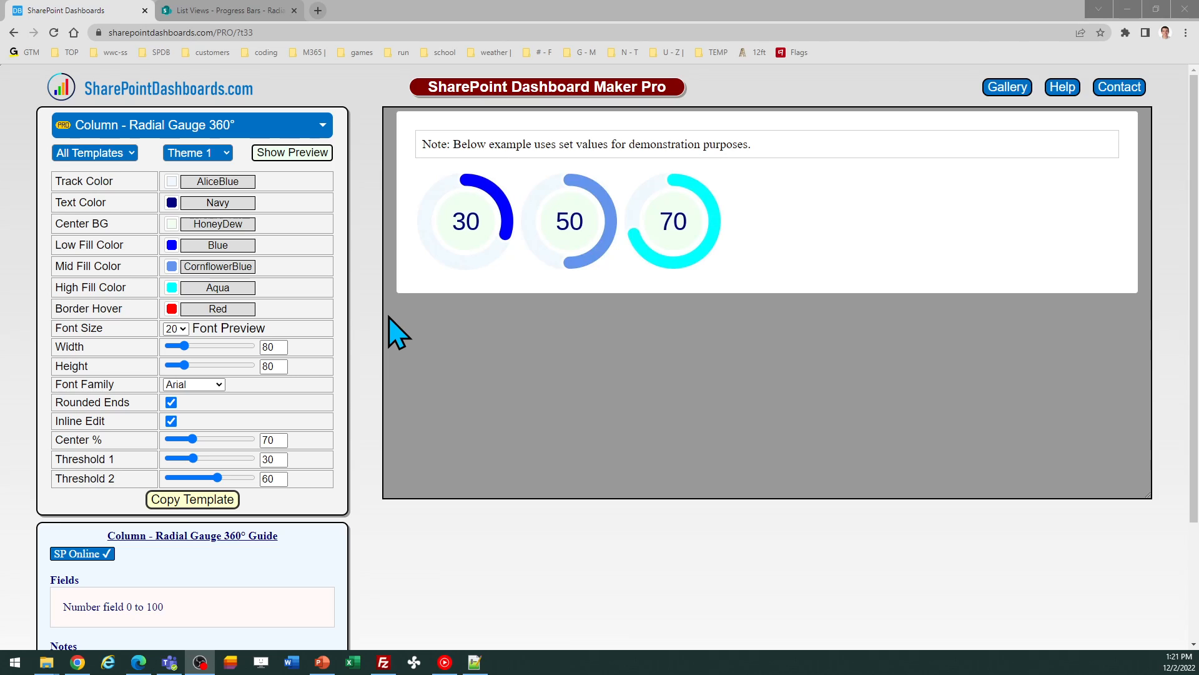
Preview Theme 2 and Theme 3 on the radial gauge template and restore Theme 1.
{"action": "left_click", "coordinate": [220, 156]}
{"action": "left_click", "coordinate": [213, 180]}
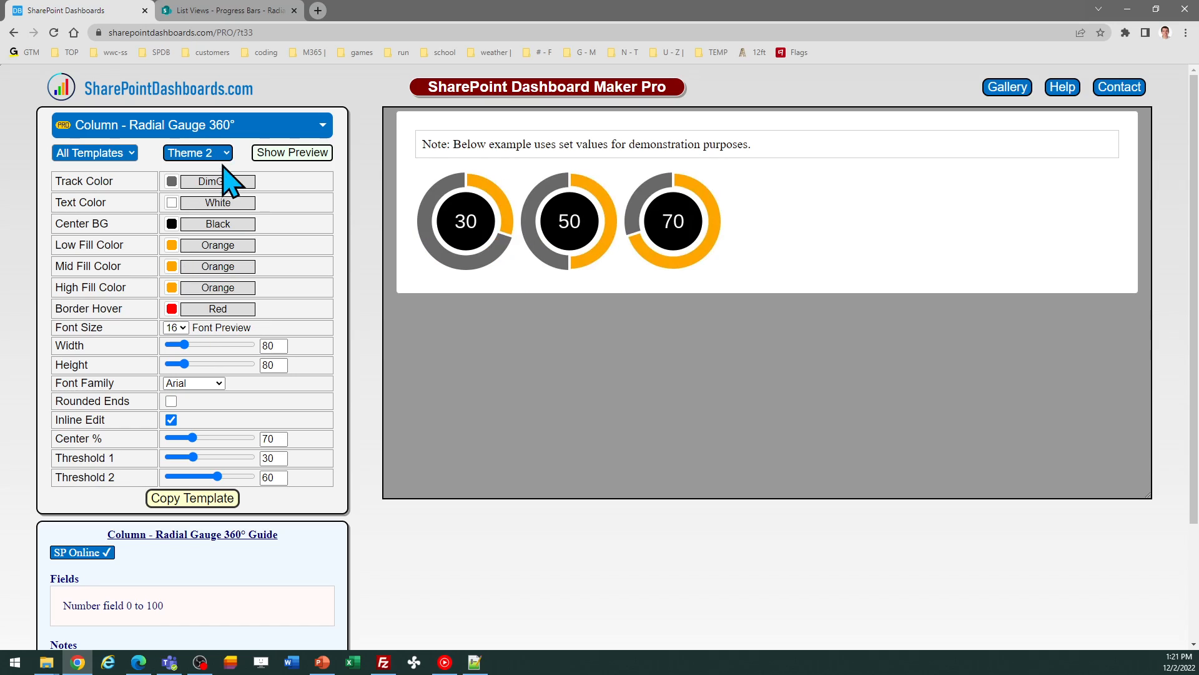
{"action": "left_click", "coordinate": [221, 156]}
{"action": "left_click", "coordinate": [216, 196]}
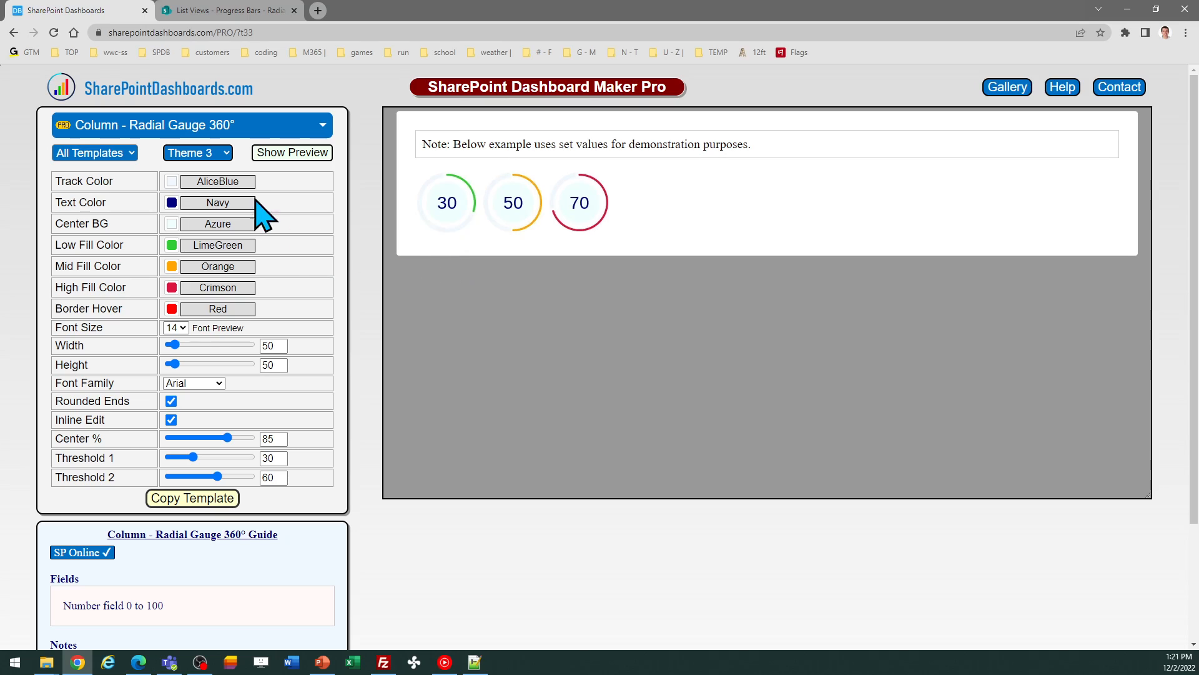
{"action": "left_click", "coordinate": [226, 154]}
{"action": "left_click", "coordinate": [227, 168]}
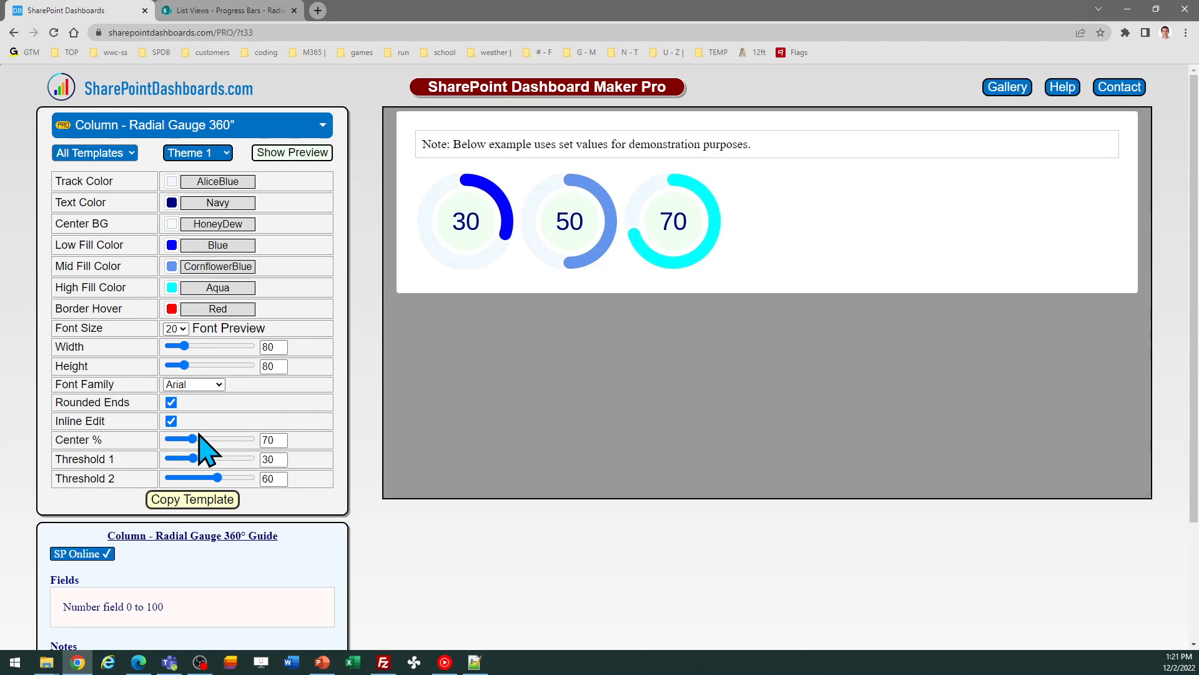
Set the gauge's Center % to 68 and try the gauges with Rounded Ends off before turning it back on.
{"action": "left_click_drag", "start_coordinate": [192, 440], "coordinate": [218, 440]}
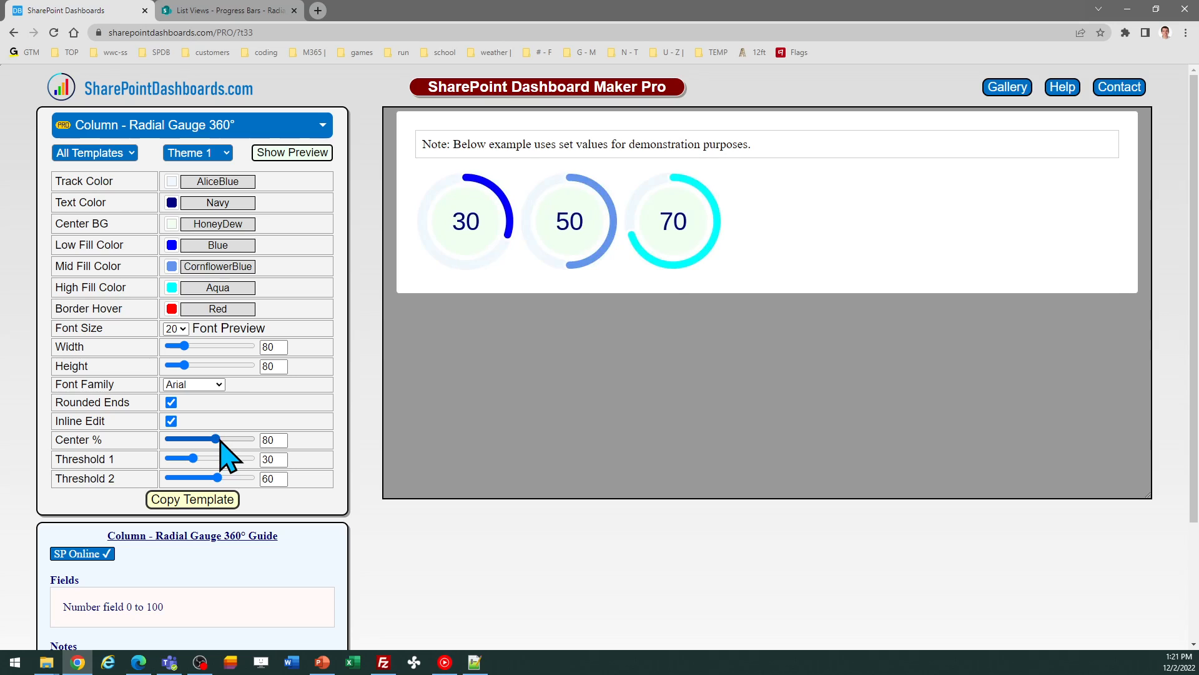
{"action": "left_click_drag", "start_coordinate": [216, 439], "coordinate": [188, 439]}
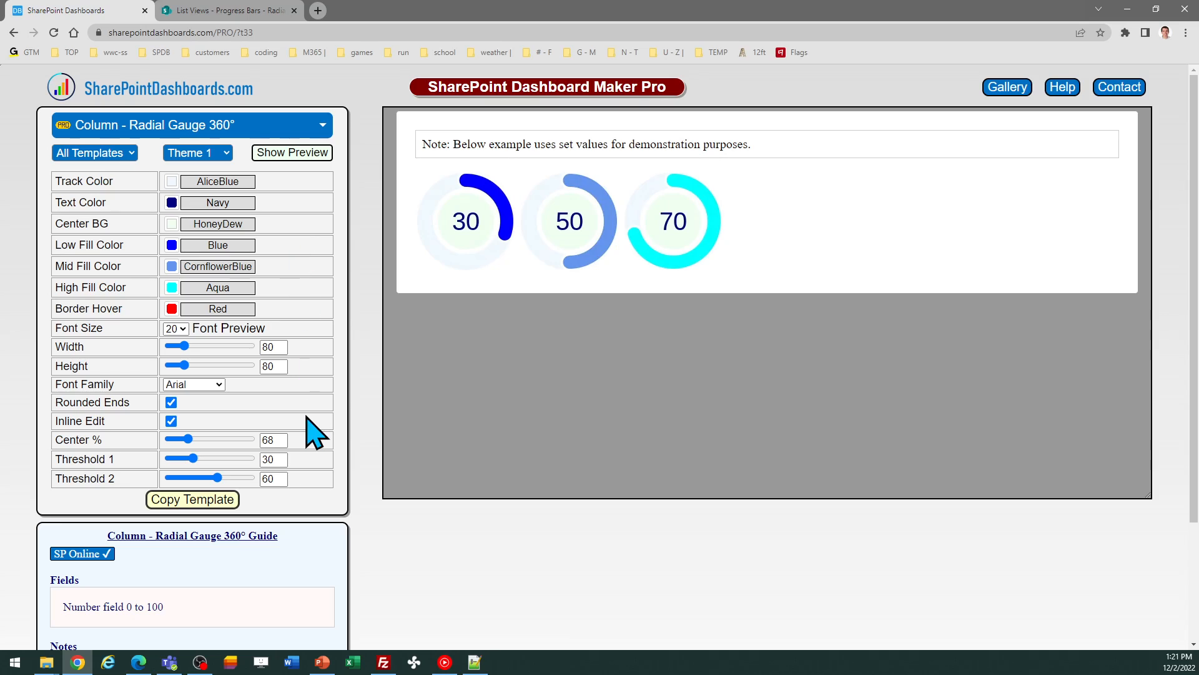
{"action": "left_click", "coordinate": [171, 403]}
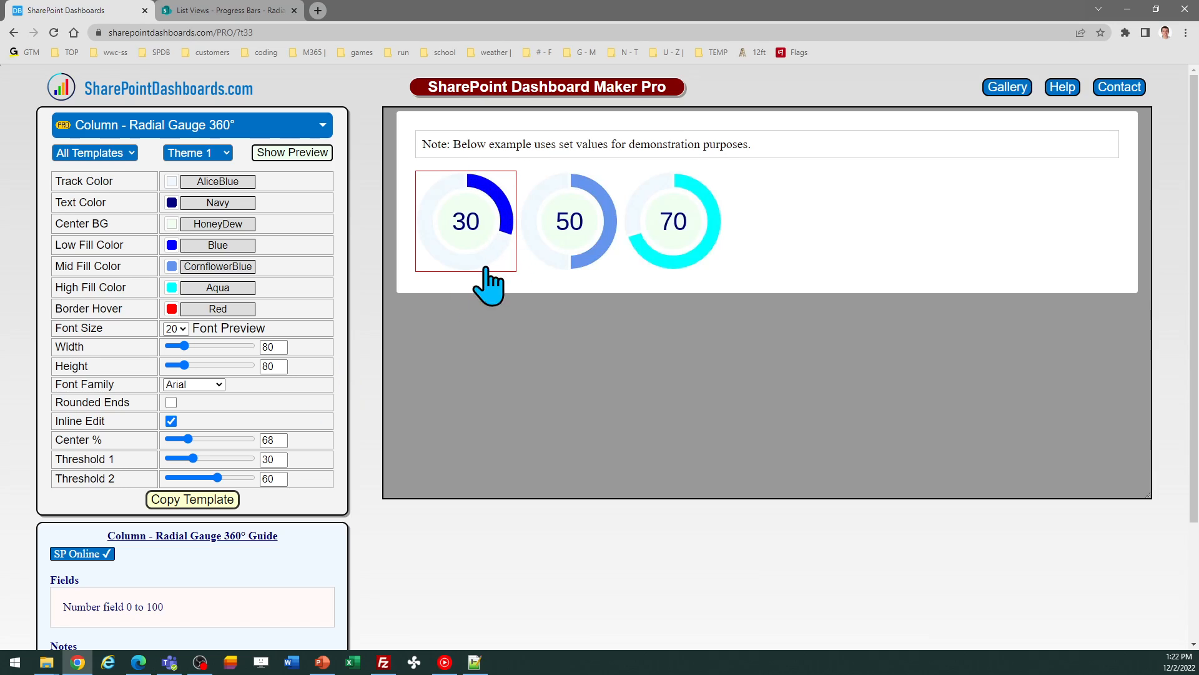
{"action": "left_click", "coordinate": [171, 403]}
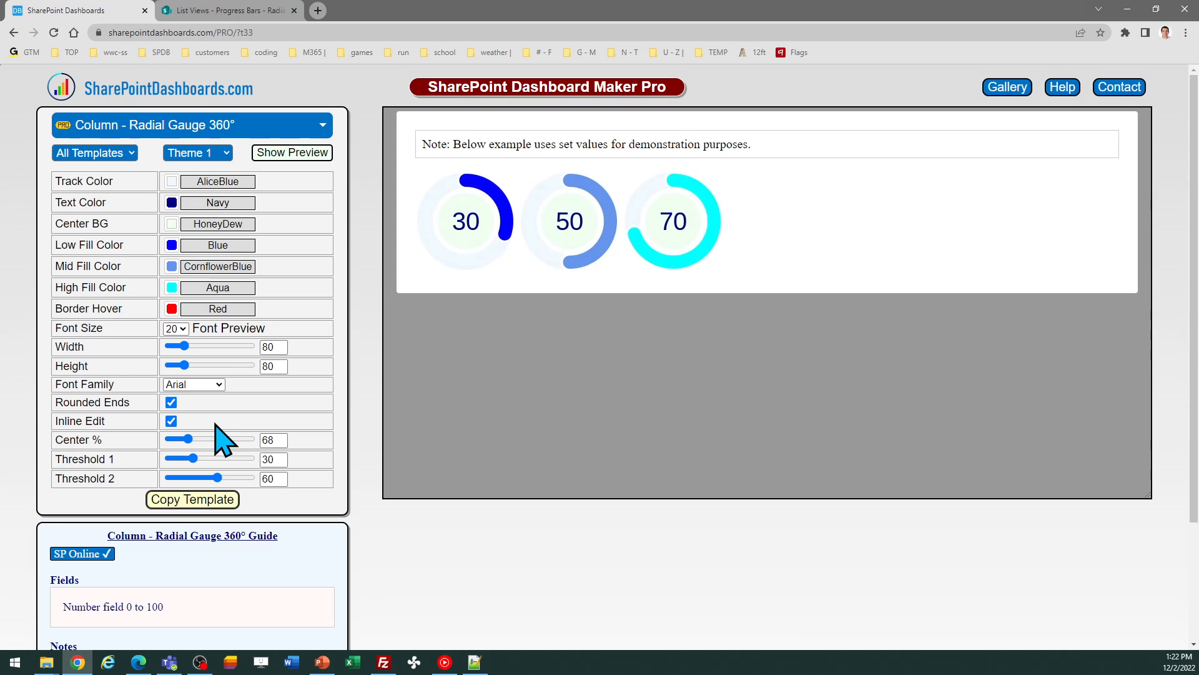
Copy the radial gauge template, dismiss the instructions and switch to the Progress Bars list in SharePoint.
{"action": "left_click", "coordinate": [203, 499]}
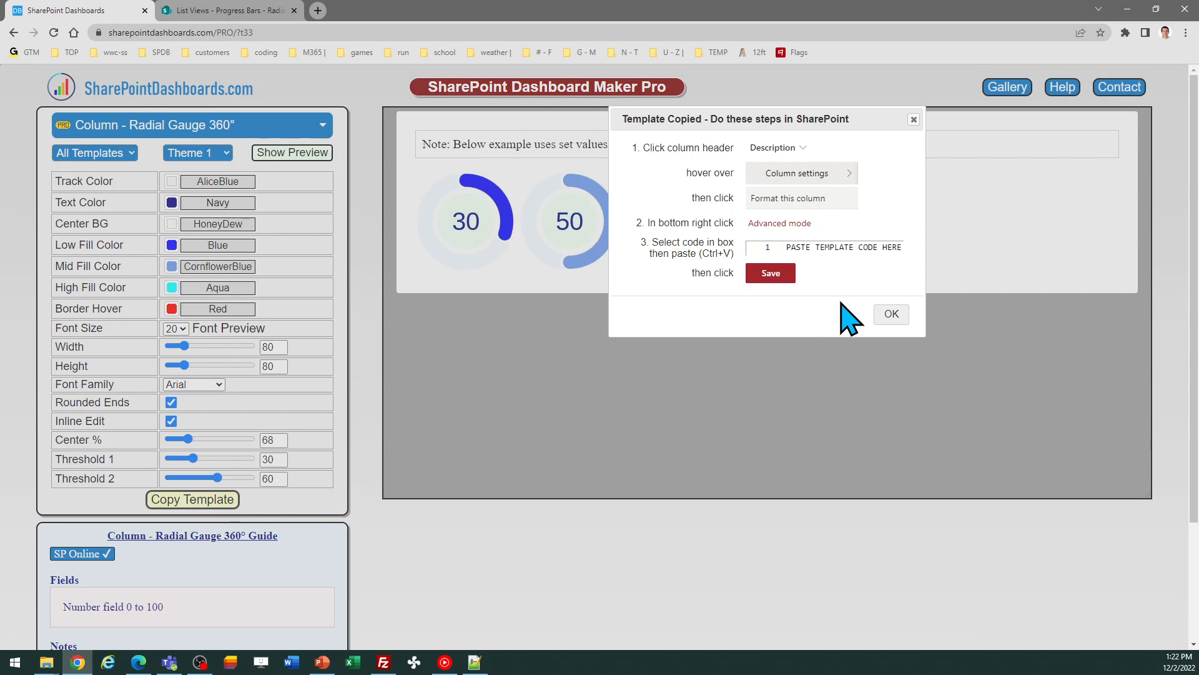
{"action": "left_click", "coordinate": [890, 314]}
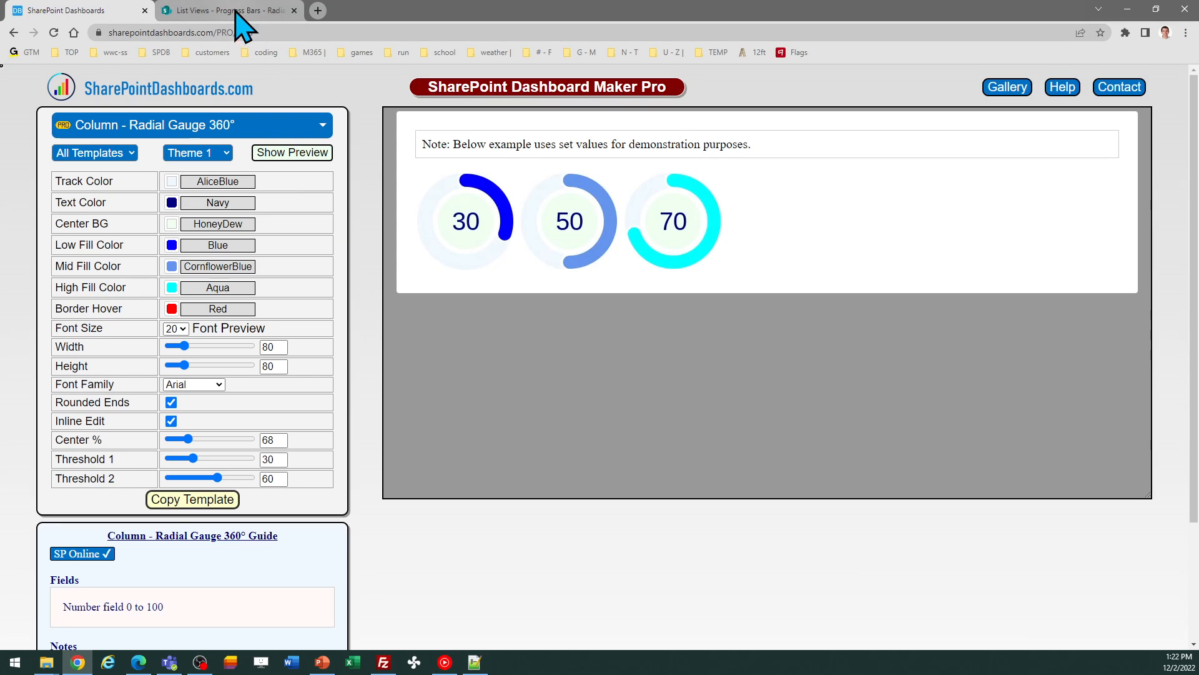
{"action": "left_click", "coordinate": [236, 11]}
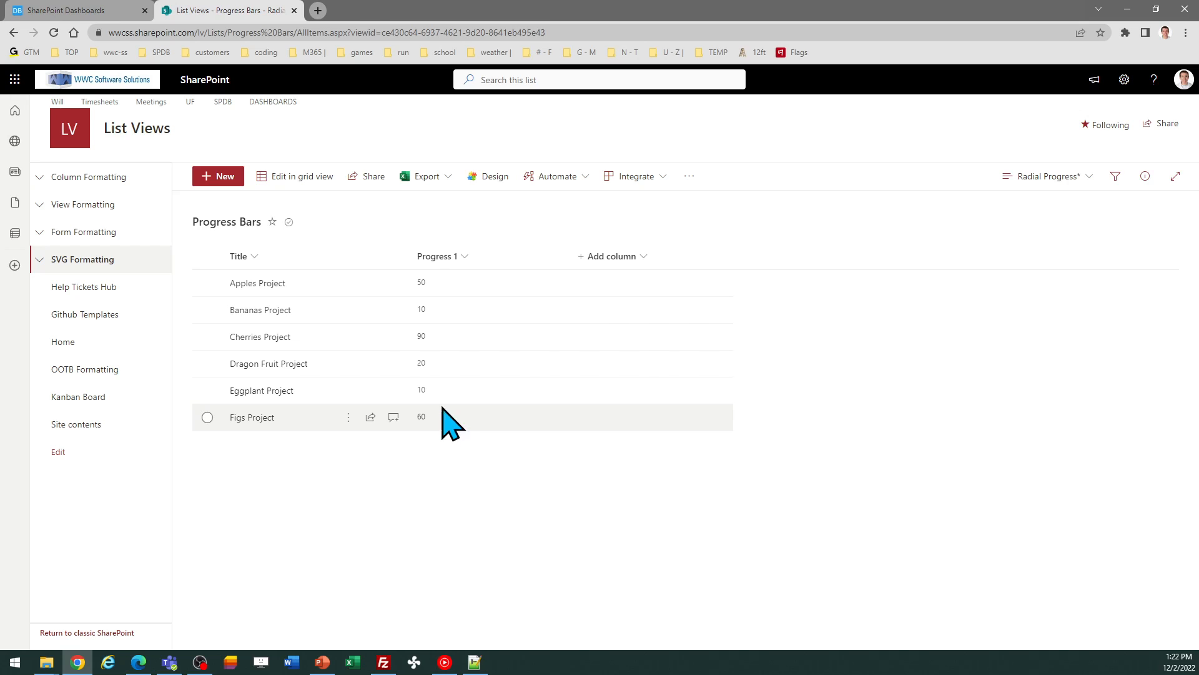
Replace the Progress 1 column's formatting JSON with the copied radial gauge template and save it.
{"action": "left_click", "coordinate": [466, 256]}
{"action": "mouse_move", "coordinate": [484, 374]}
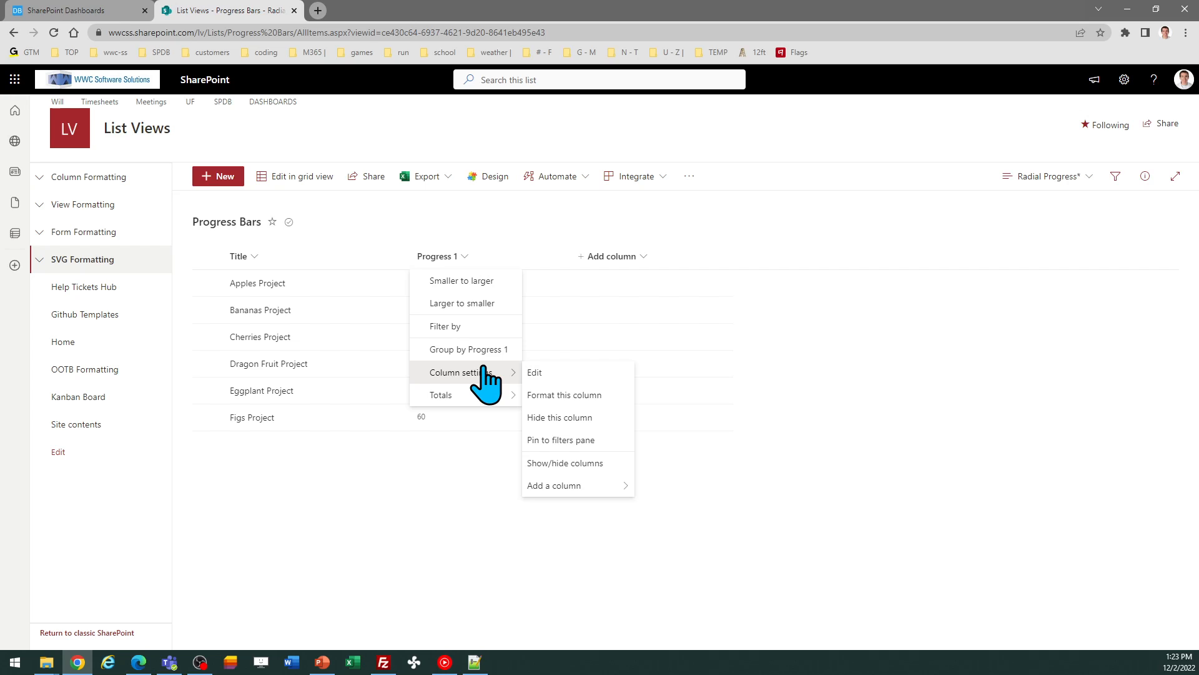
{"action": "left_click", "coordinate": [577, 396]}
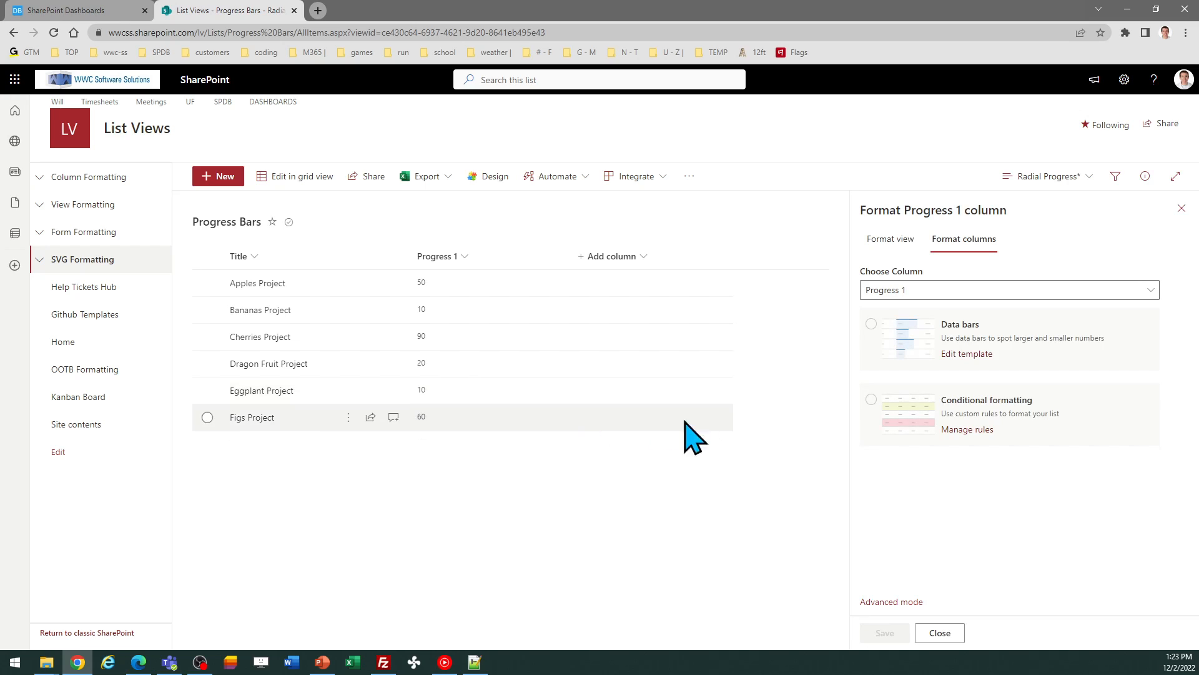
{"action": "left_click", "coordinate": [893, 603]}
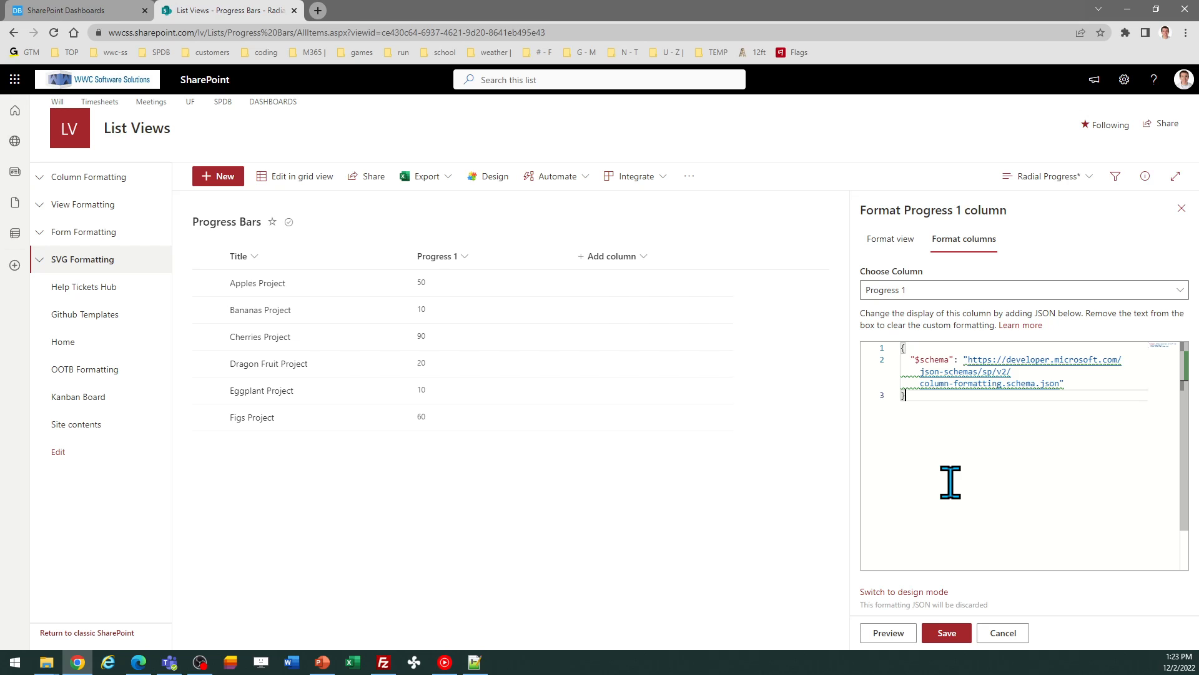
{"action": "key", "text": "ctrl+a"}
{"action": "key", "text": "ctrl+v"}
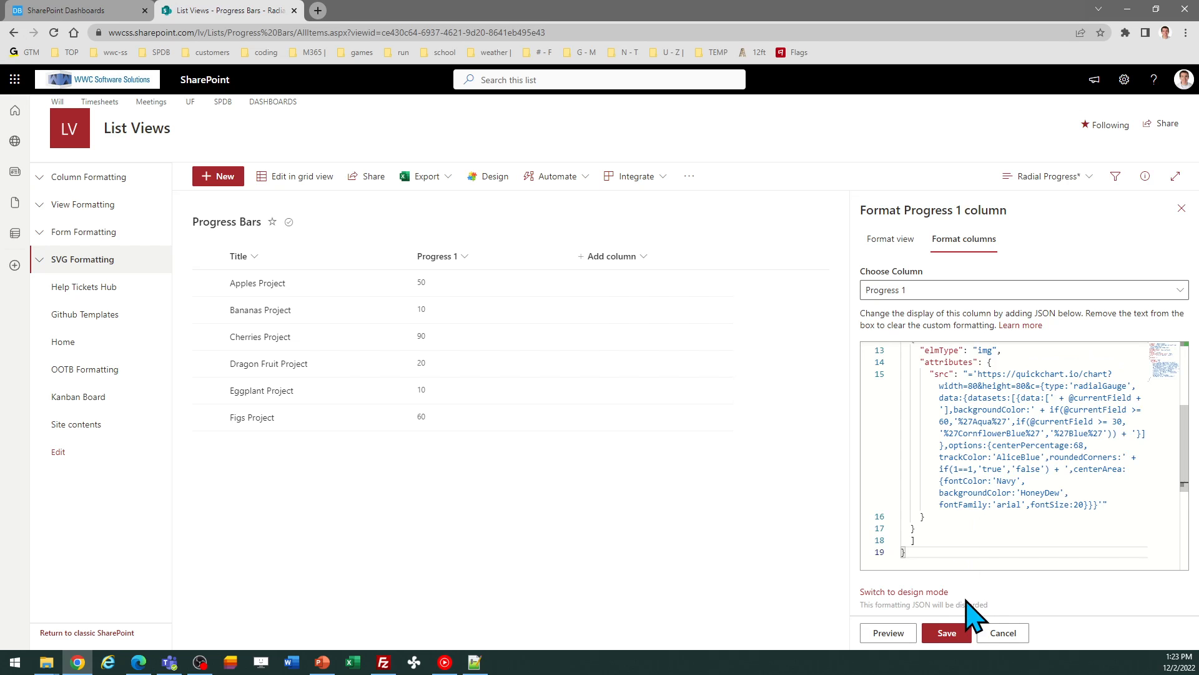
{"action": "left_click", "coordinate": [947, 633]}
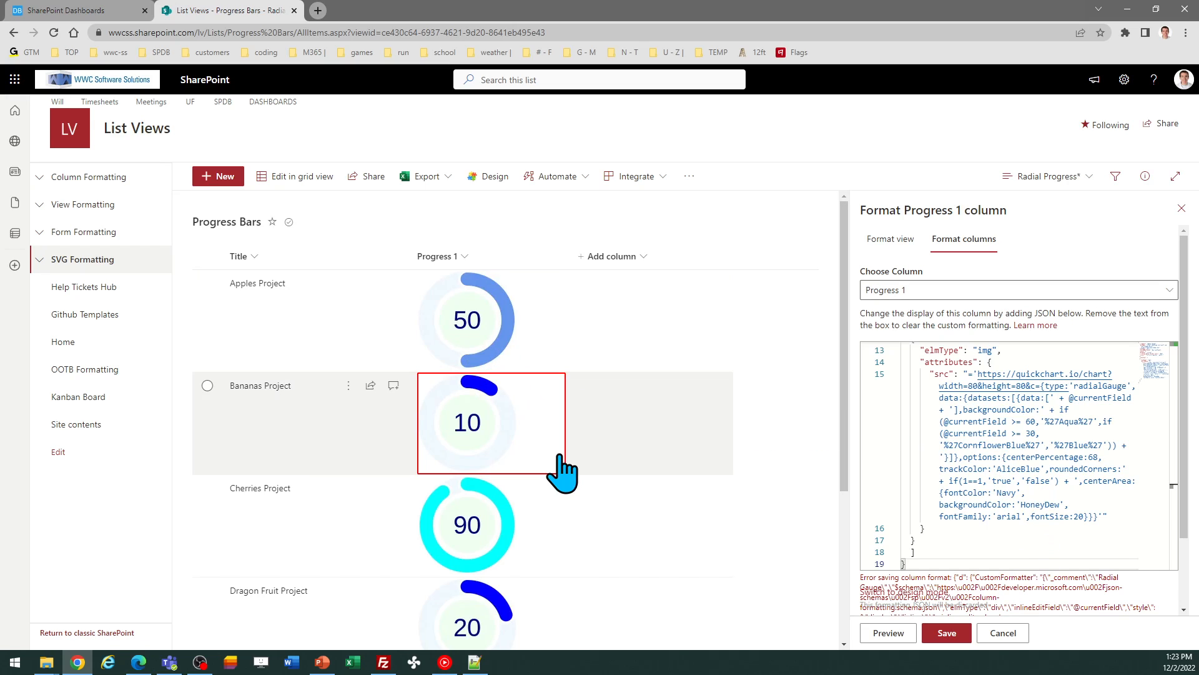
Check the template's Inline Edit option and set the Apples Project's Progress 1 value to 40 directly in the list.
{"action": "left_click", "coordinate": [115, 11]}
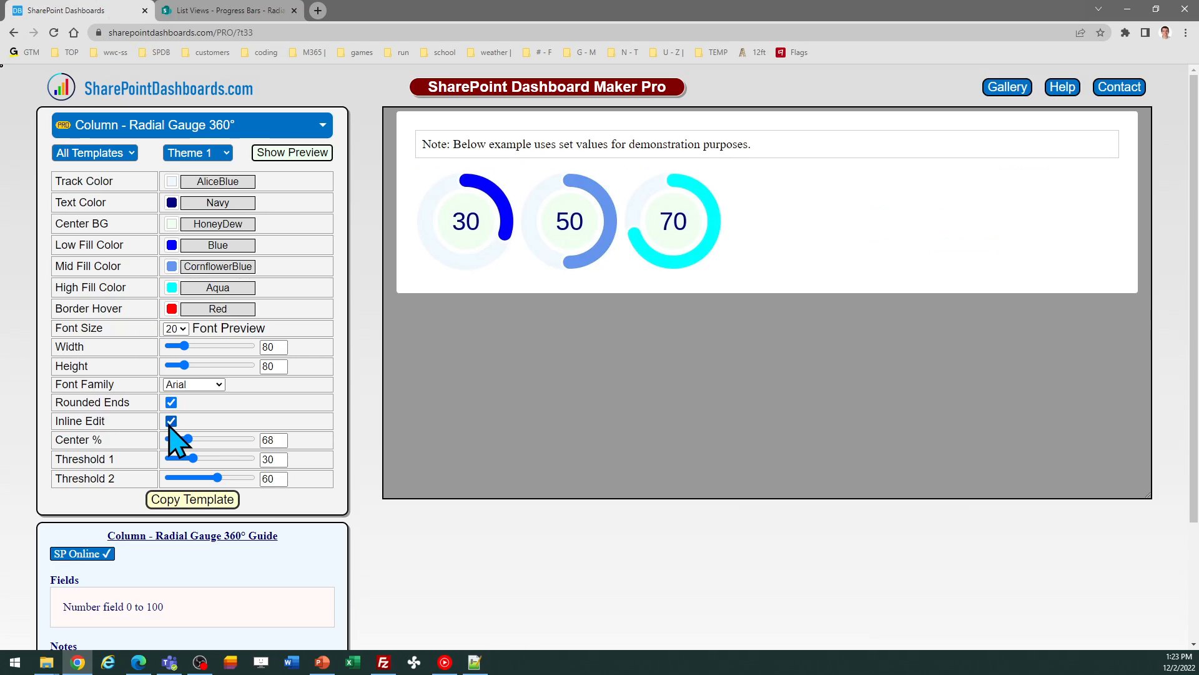
{"action": "left_click", "coordinate": [216, 11]}
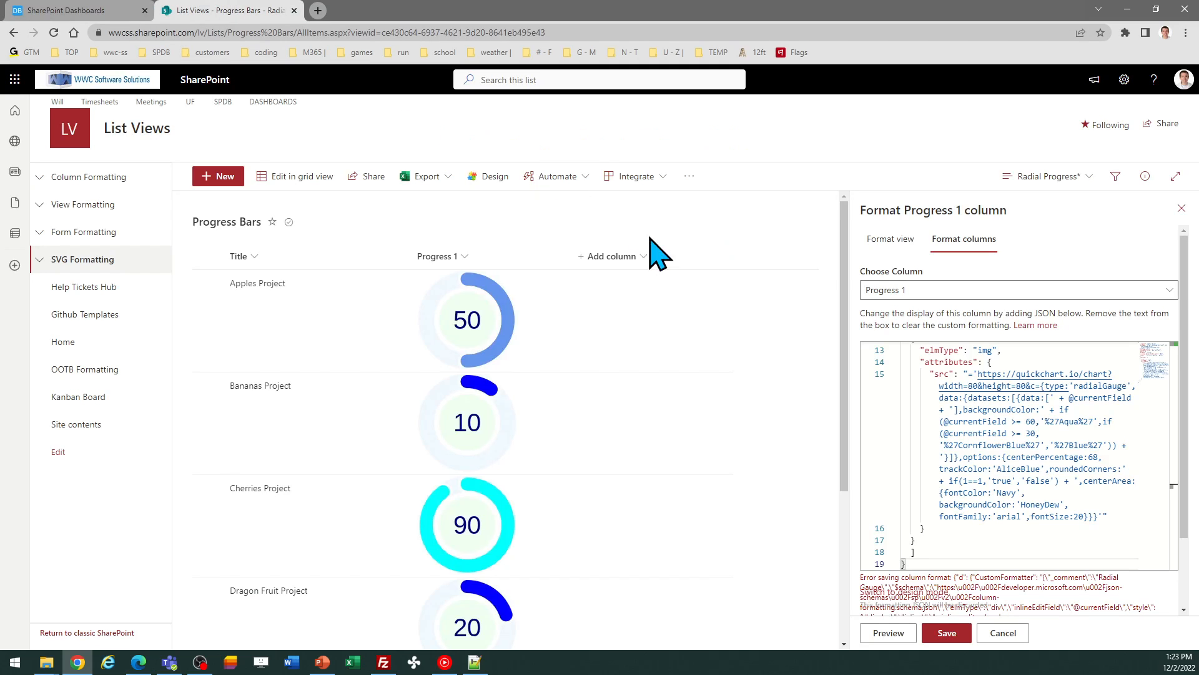
{"action": "left_click", "coordinate": [465, 315]}
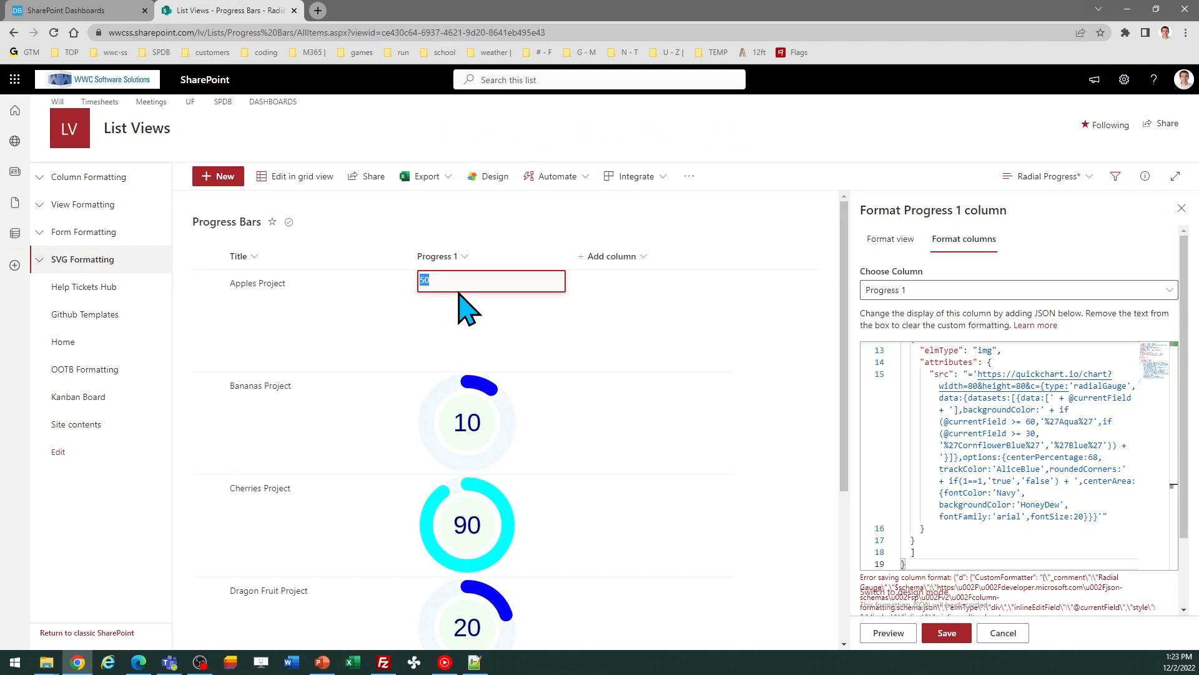
{"action": "type", "text": "40"}
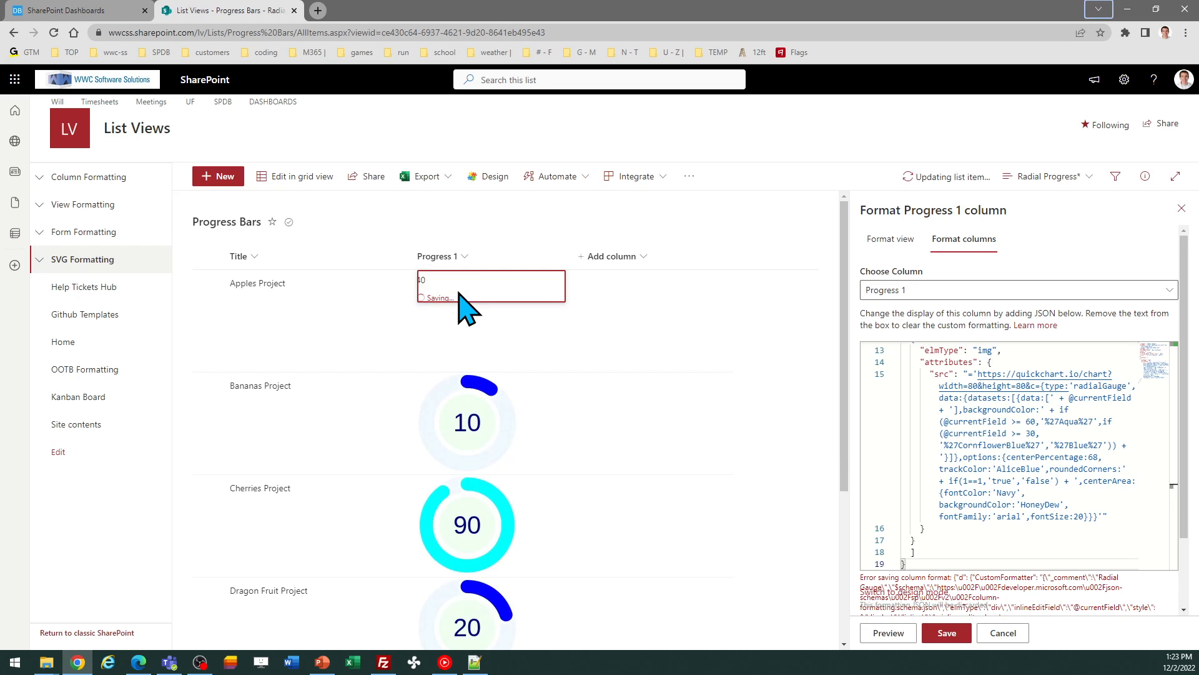
{"action": "key", "text": "Return"}
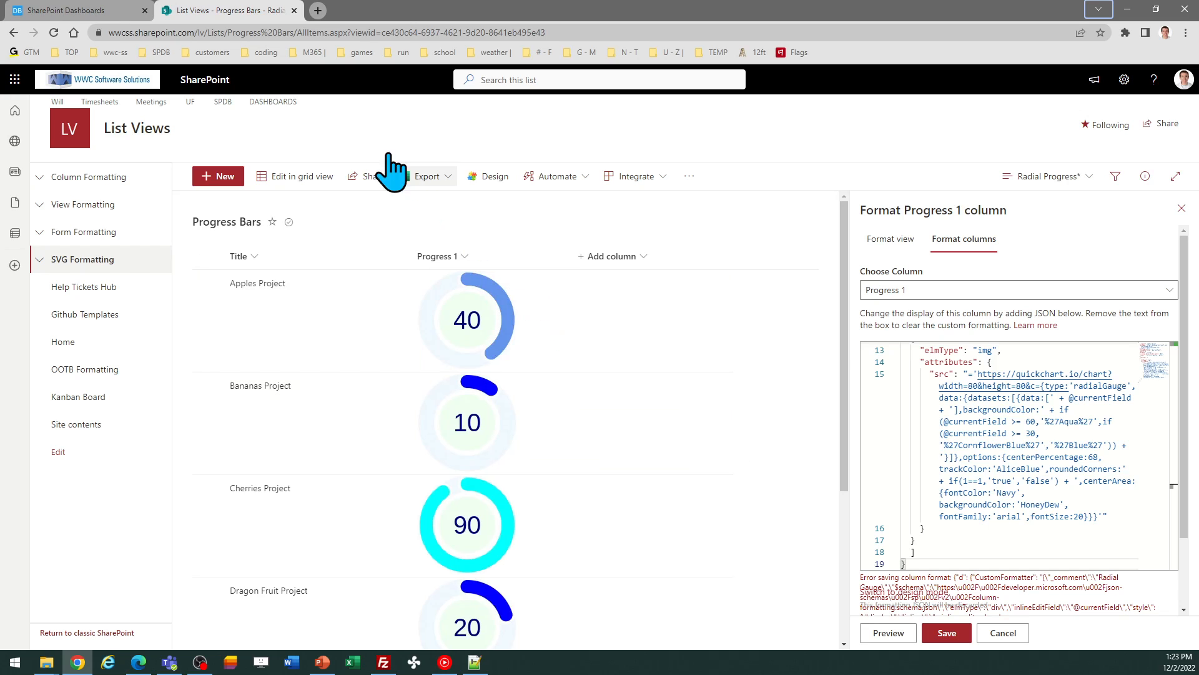
Return to SharePoint Dashboard Maker and set the gauge's width and height to 50 after trying 40 for both.
{"action": "left_click", "coordinate": [88, 11]}
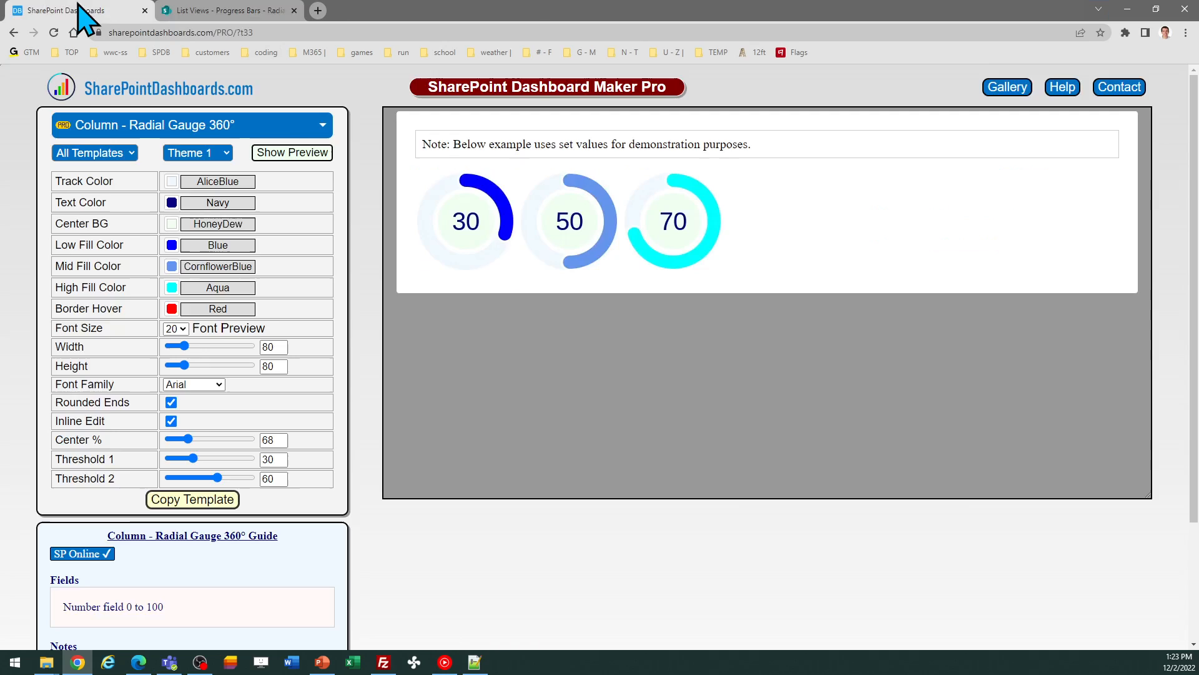
{"action": "double_click", "coordinate": [285, 347]}
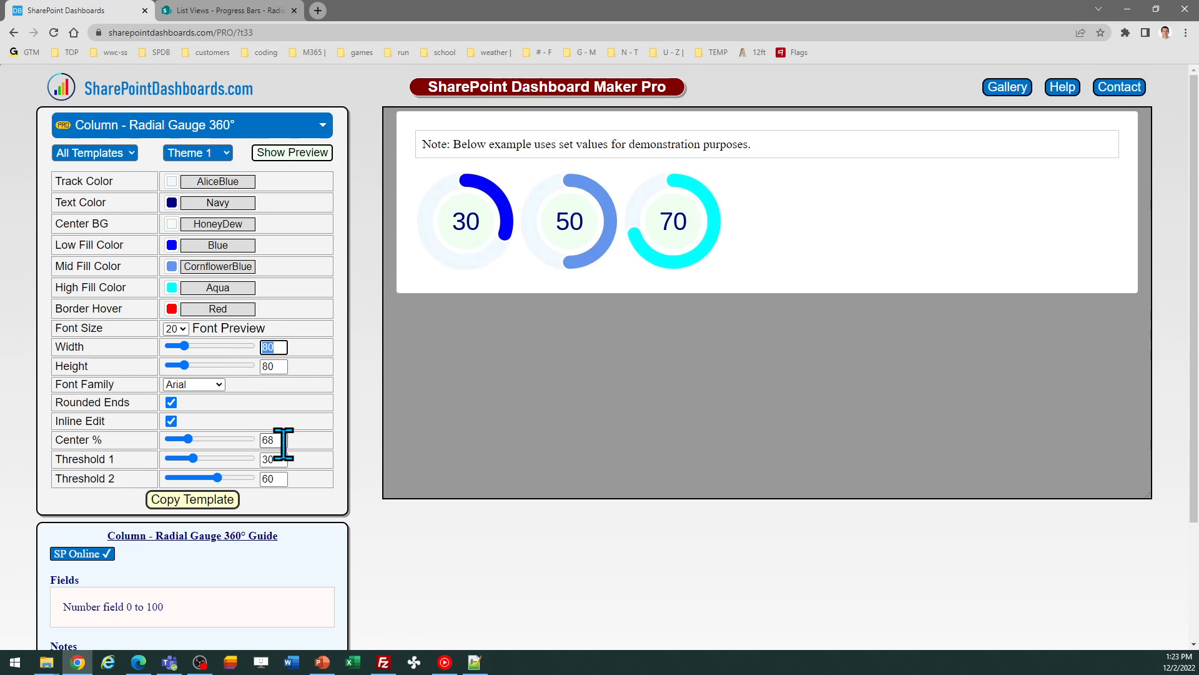
{"action": "type", "text": "40"}
{"action": "key", "text": "Tab"}
{"action": "key", "text": "Tab"}
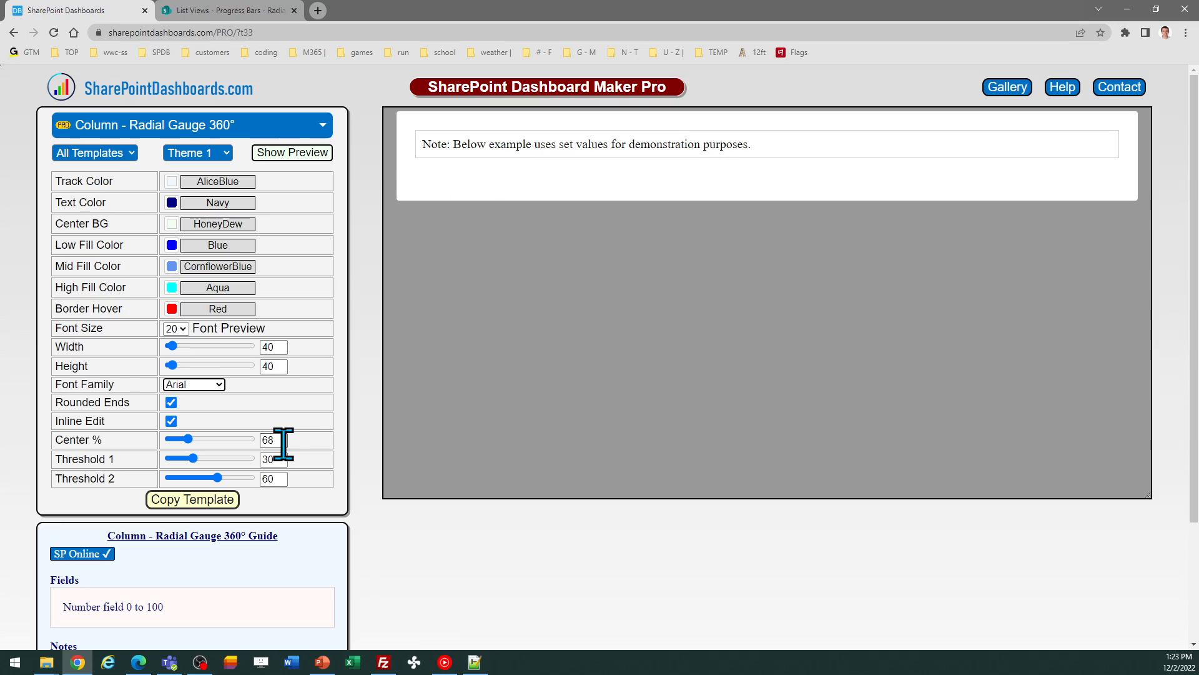
{"action": "double_click", "coordinate": [274, 347]}
{"action": "type", "text": "50"}
{"action": "key", "text": "Tab"}
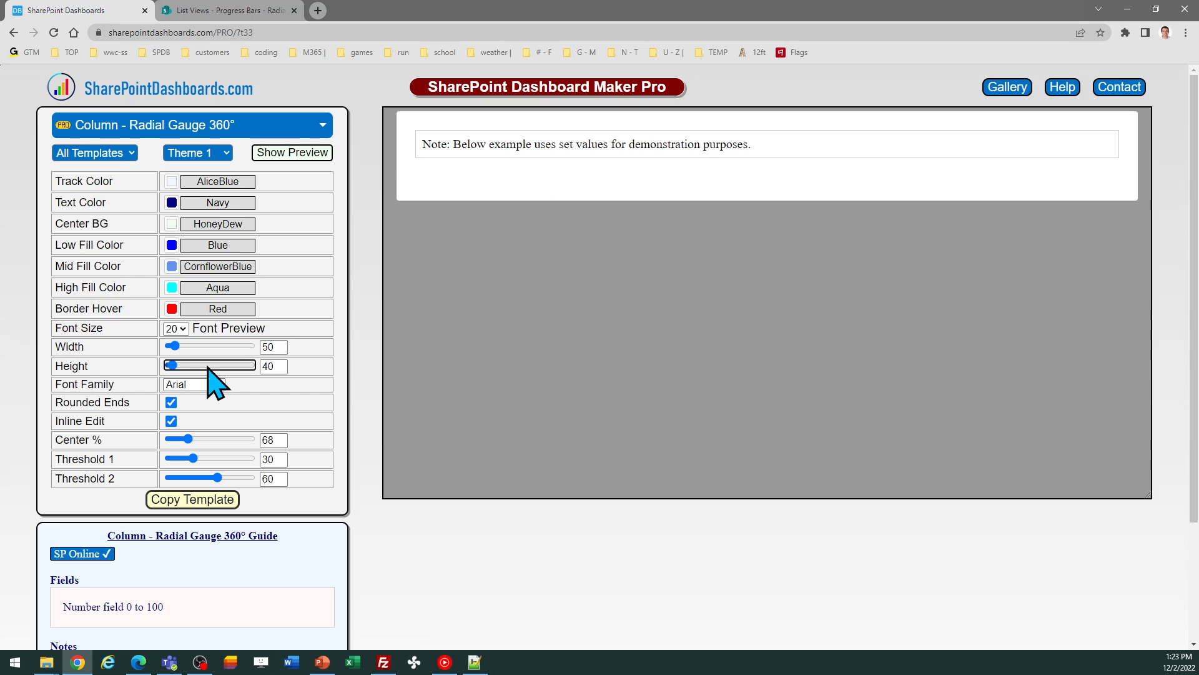
{"action": "type", "text": "50"}
{"action": "key", "text": "Tab"}
Set the gauge's font size to 16 and turn off Rounded Ends and Inline Edit.
{"action": "left_click", "coordinate": [184, 329]}
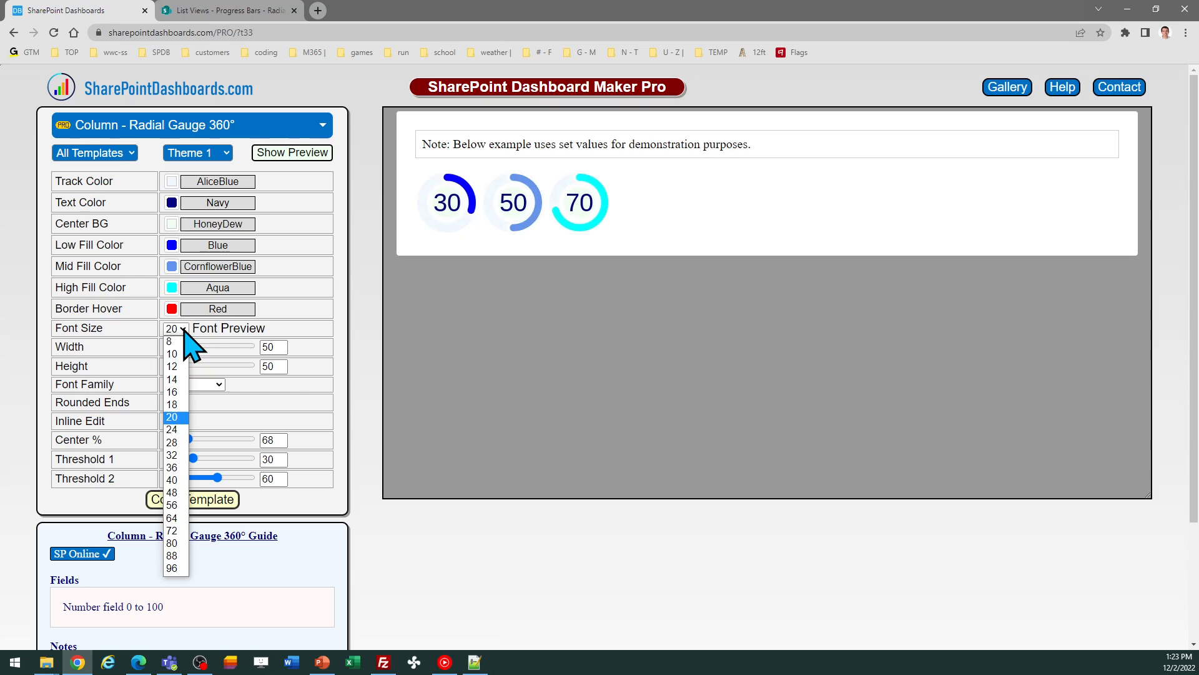
{"action": "left_click", "coordinate": [171, 391]}
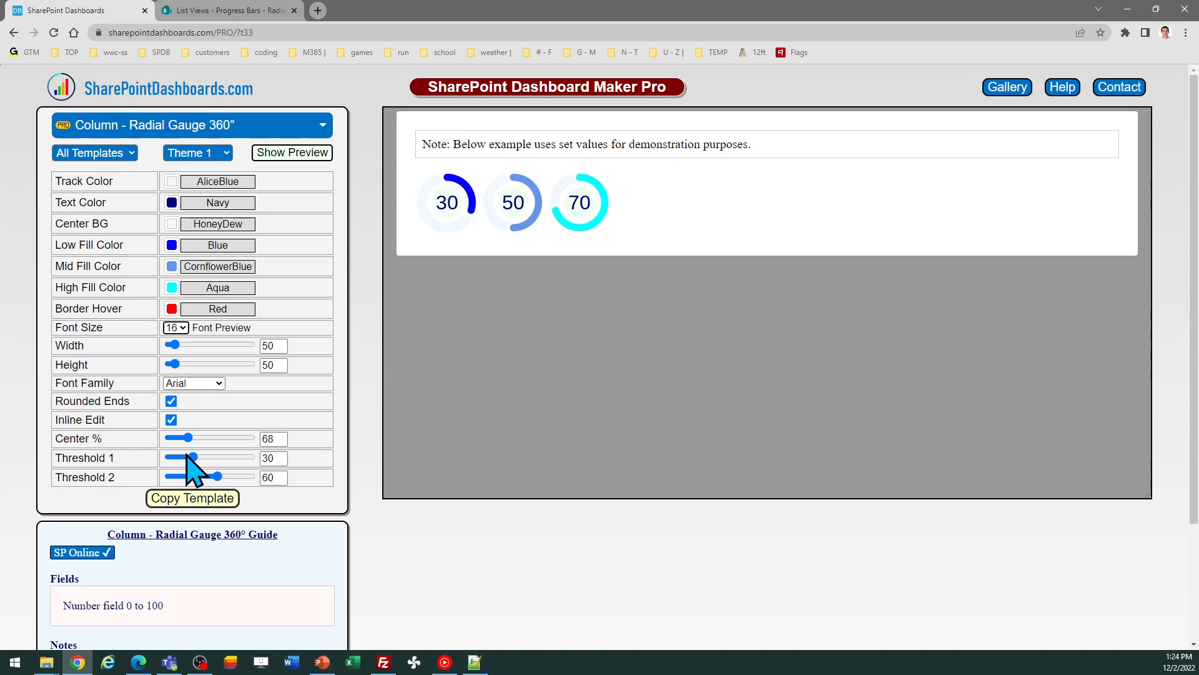
{"action": "left_click", "coordinate": [171, 401]}
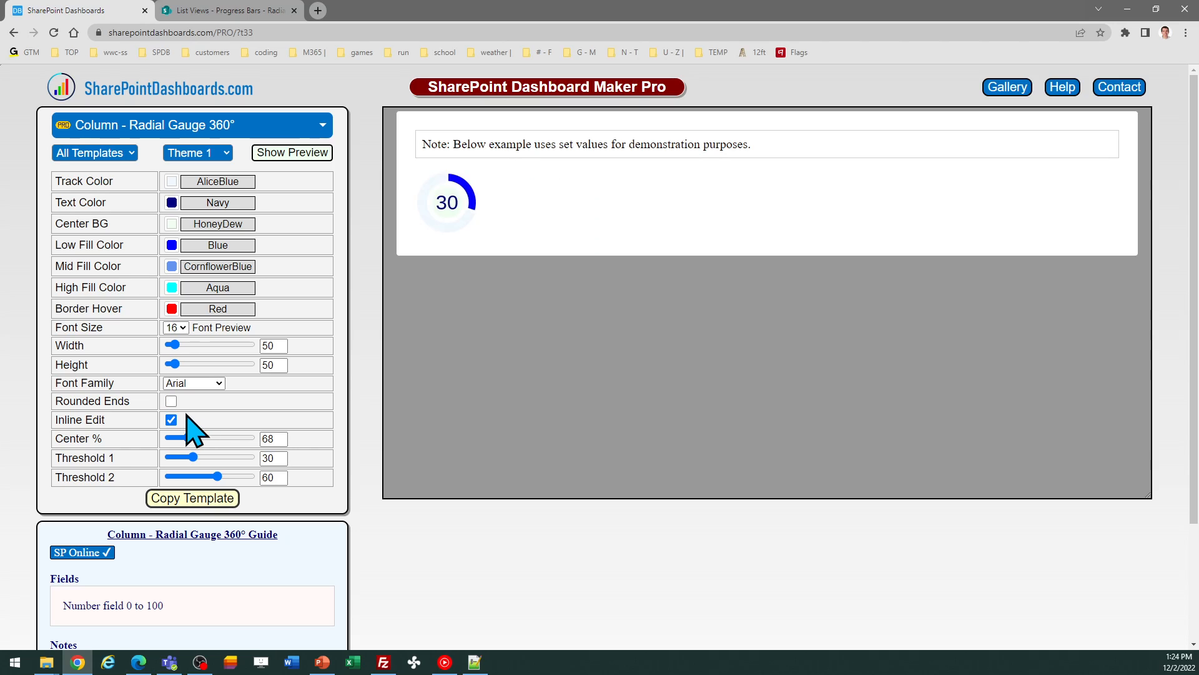
{"action": "left_click", "coordinate": [171, 420]}
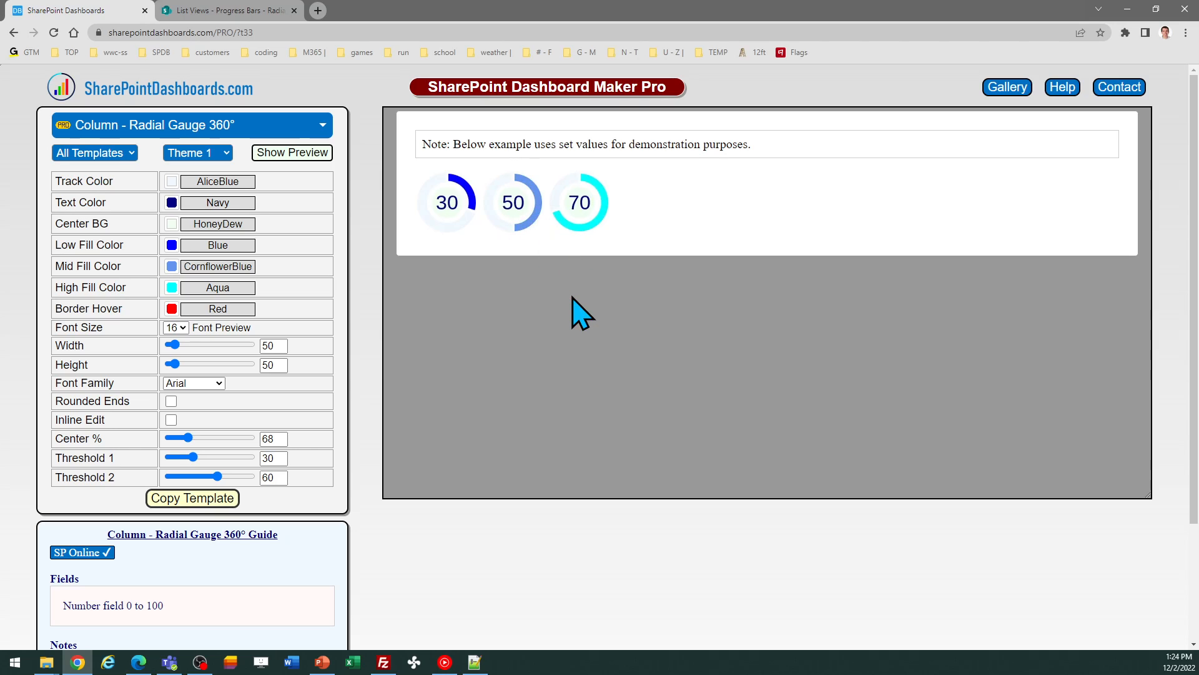
Change the gauge's center background to LightGray and copy the updated template.
{"action": "left_click", "coordinate": [172, 224]}
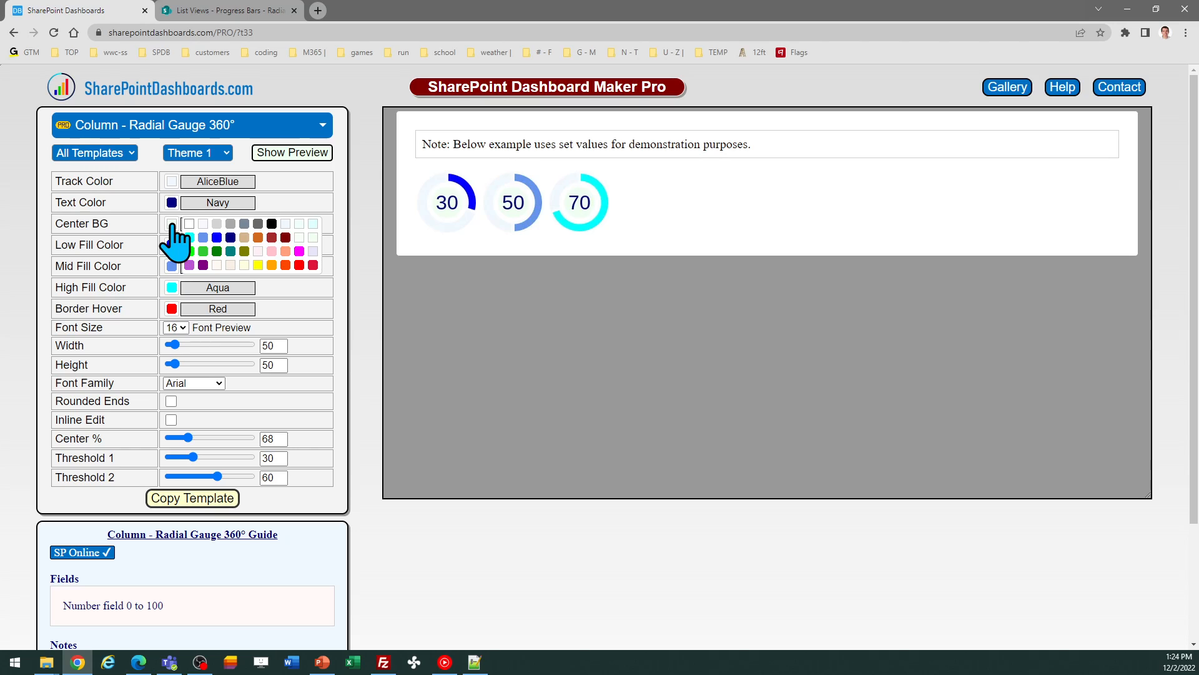
{"action": "left_click", "coordinate": [217, 224]}
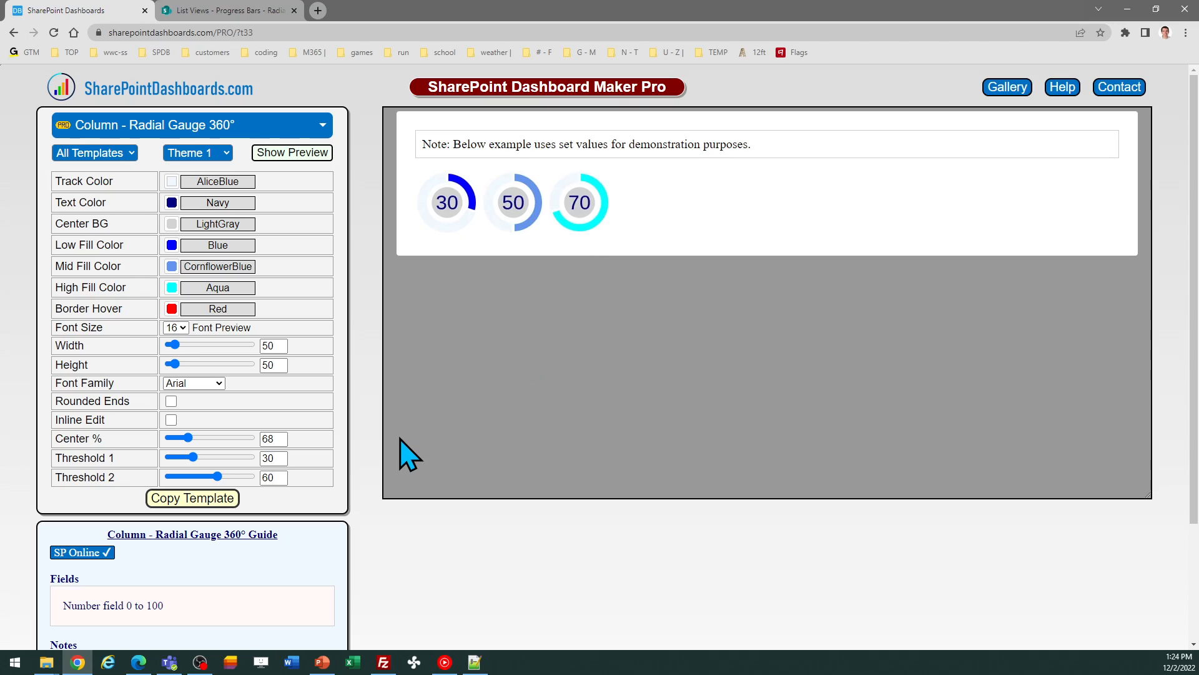
{"action": "left_click", "coordinate": [211, 498]}
{"action": "left_click", "coordinate": [888, 312]}
In the SharePoint list, replace the Progress 1 column's JSON with the updated template, save it and close the formatting pane.
{"action": "left_click", "coordinate": [256, 10]}
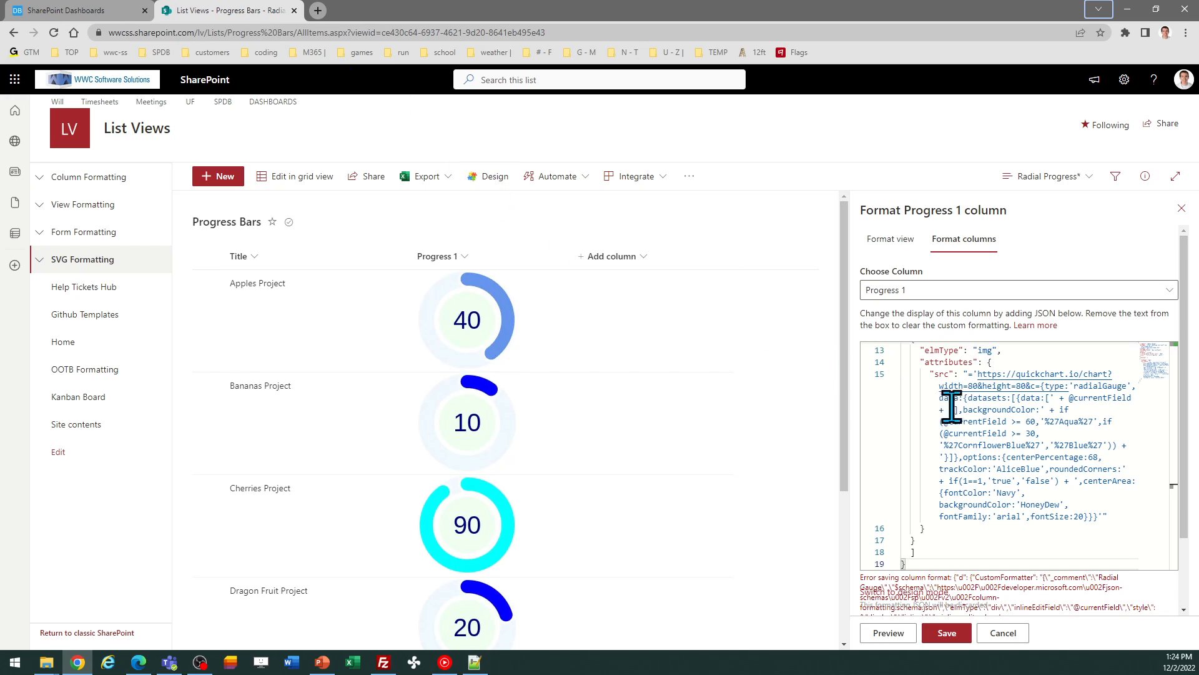
{"action": "left_click", "coordinate": [1007, 455]}
{"action": "key", "text": "ctrl+a"}
{"action": "key", "text": "ctrl+v"}
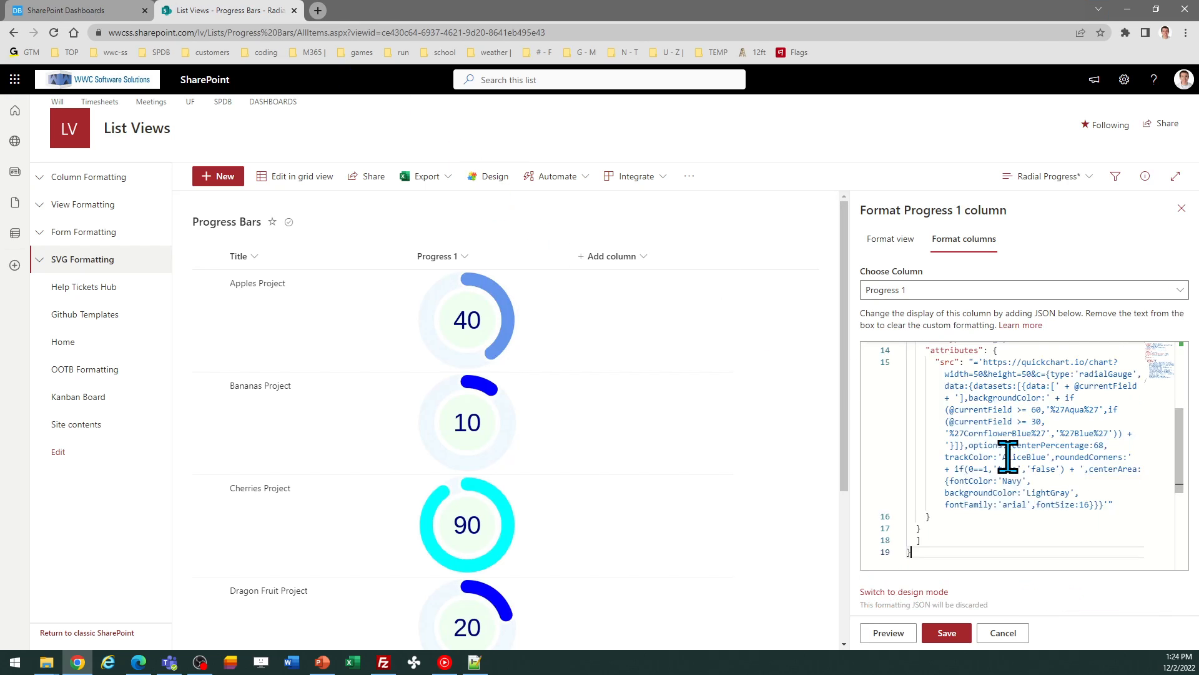
{"action": "left_click", "coordinate": [945, 633]}
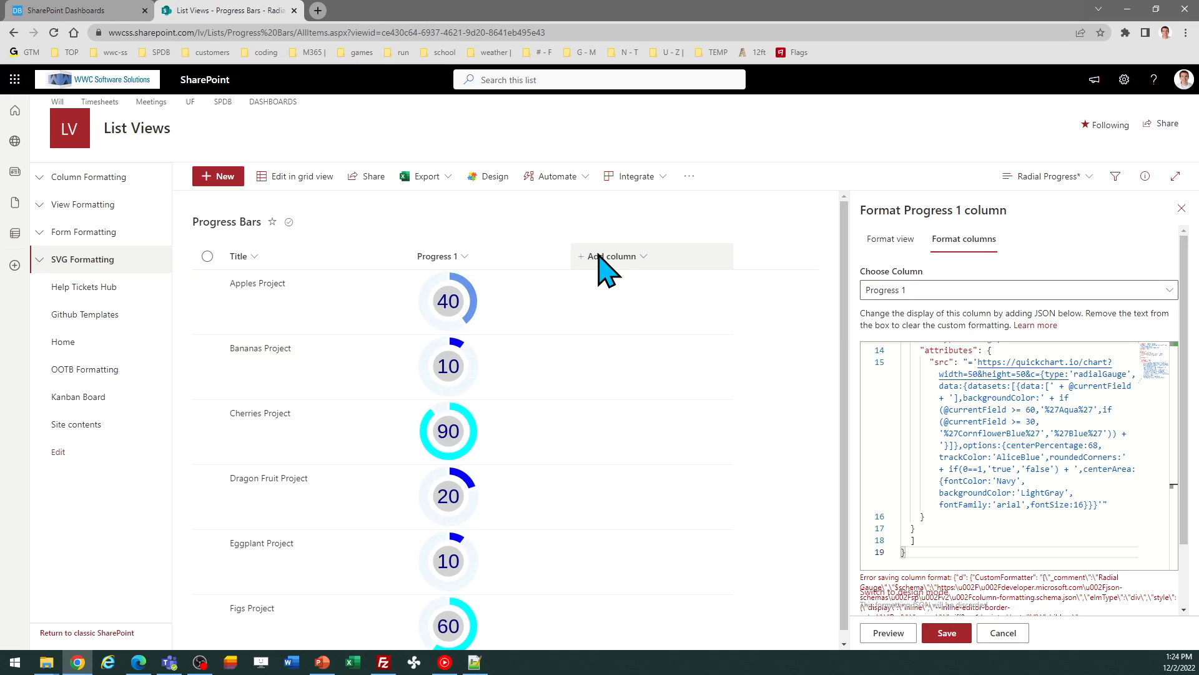
{"action": "left_click", "coordinate": [1181, 209]}
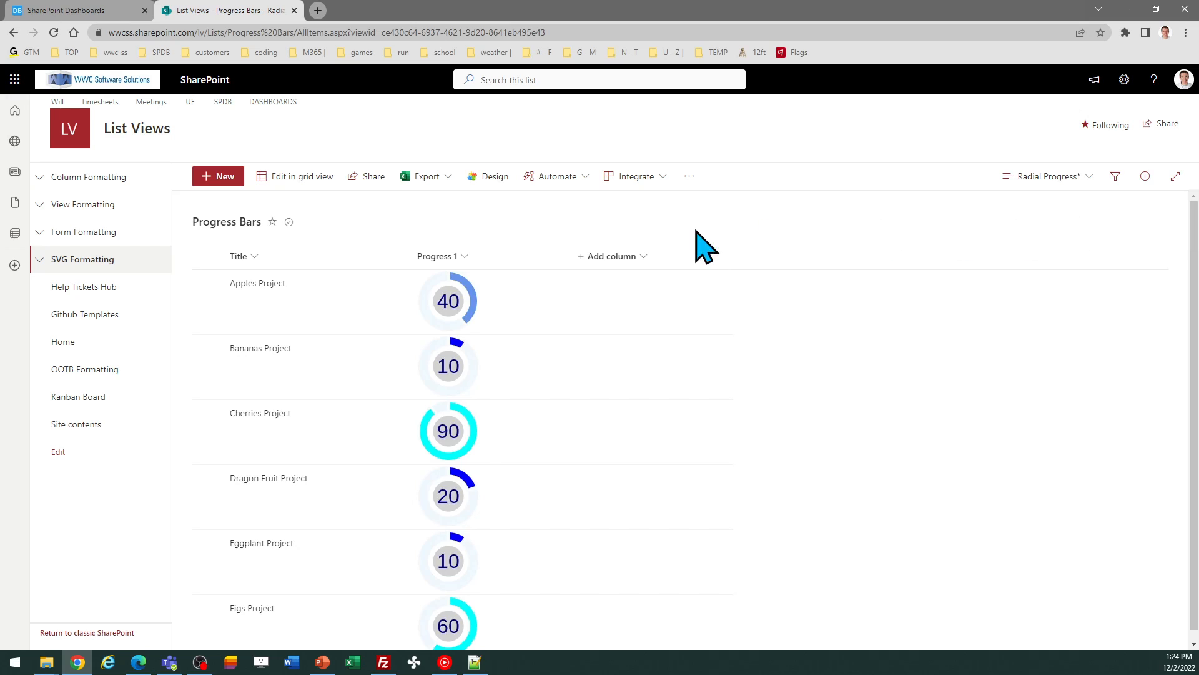
{"action": "left_click", "coordinate": [92, 9]}
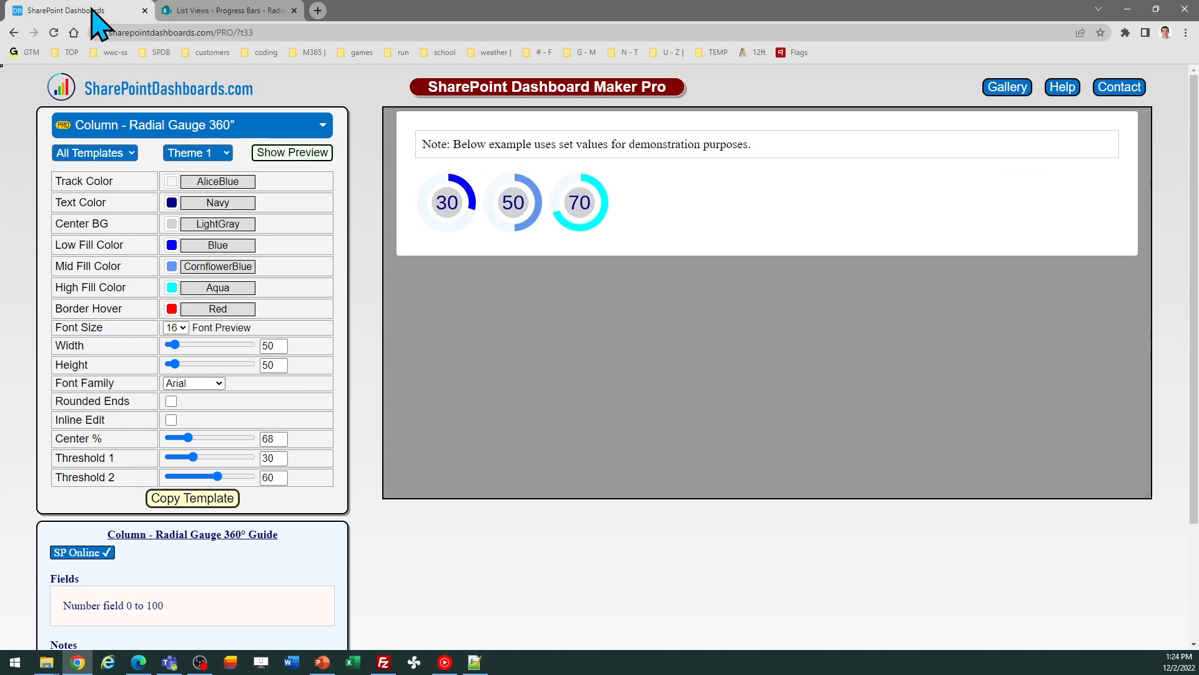
{"action": "left_click", "coordinate": [203, 14]}
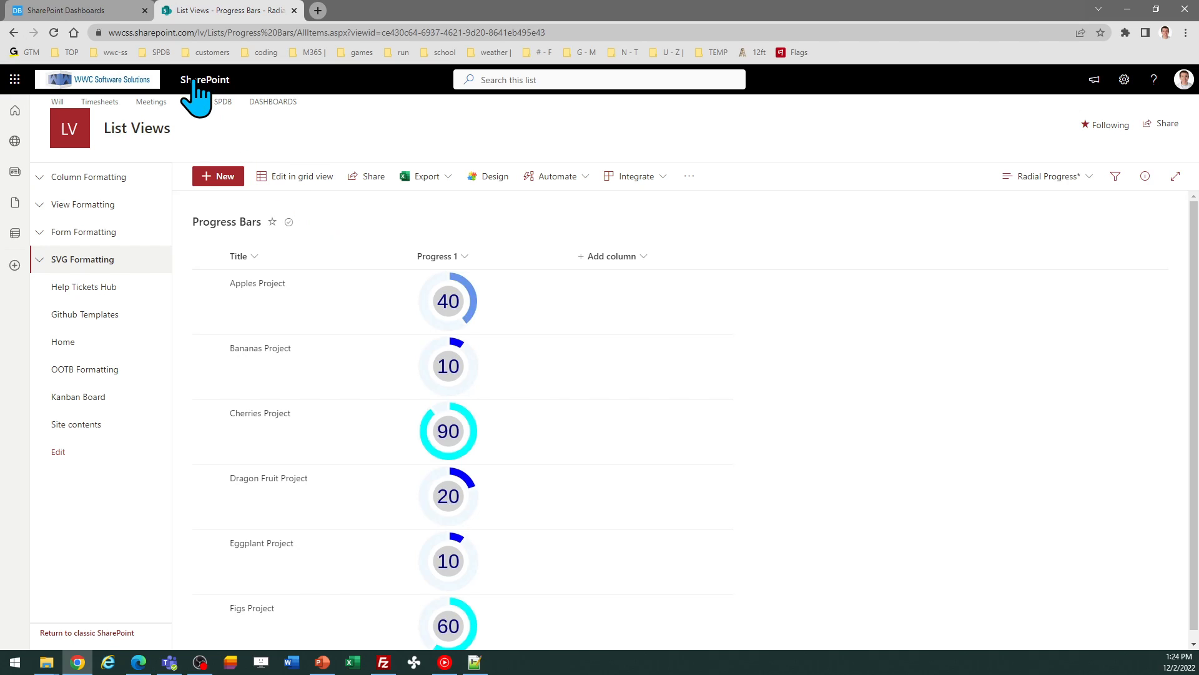
{"action": "left_click", "coordinate": [94, 11]}
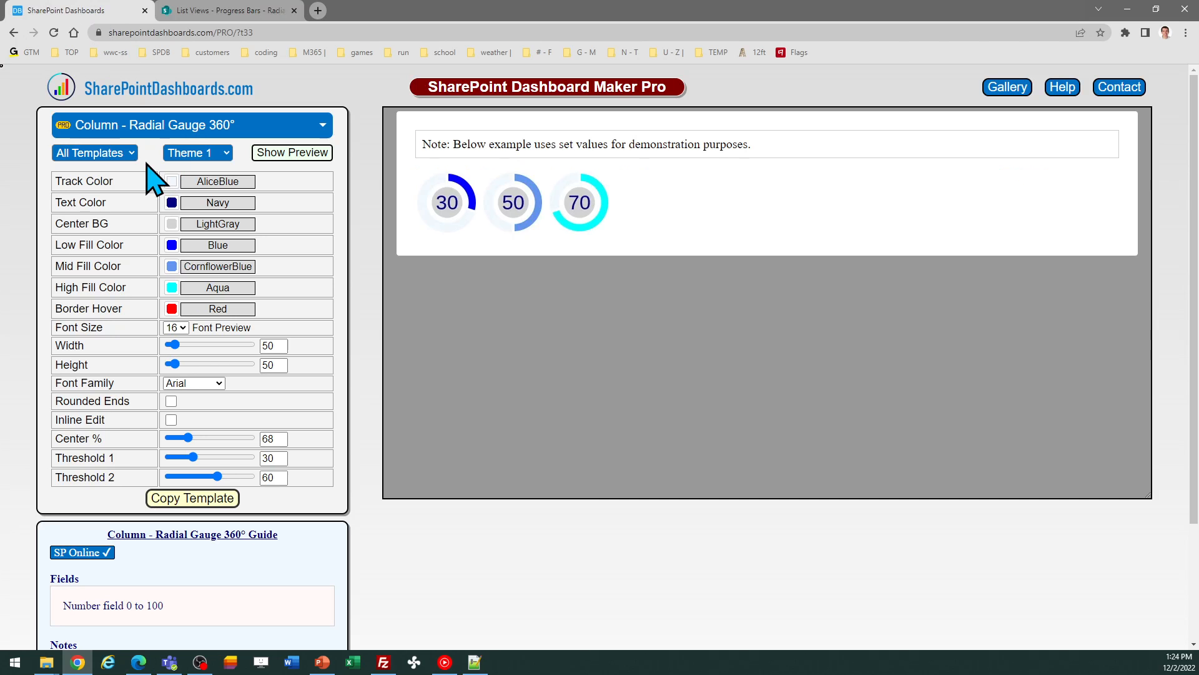